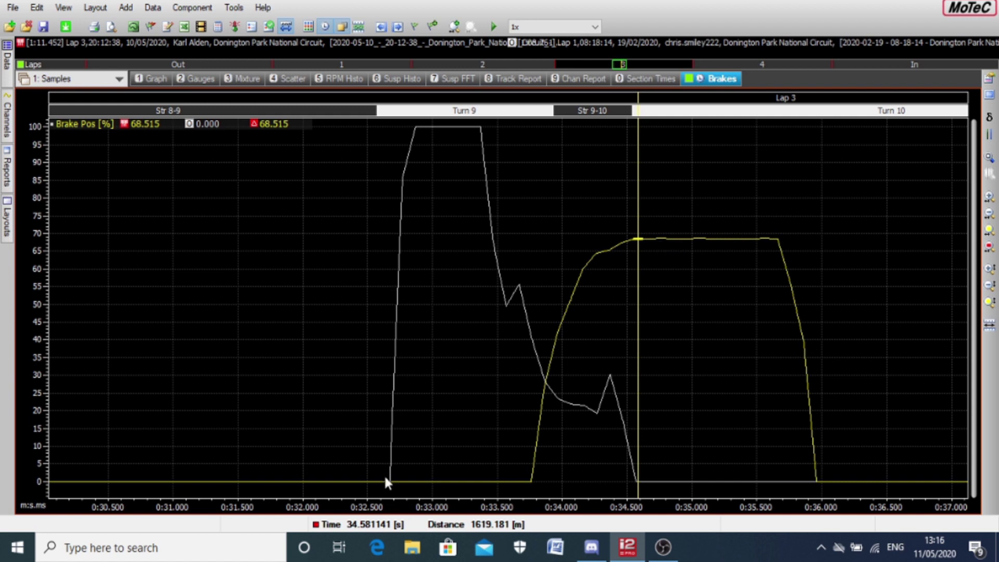
# Step: Examine the overlay lap's brake trace at the start of Turn 9, from first application up to full pressure
pyautogui.click(390, 483)
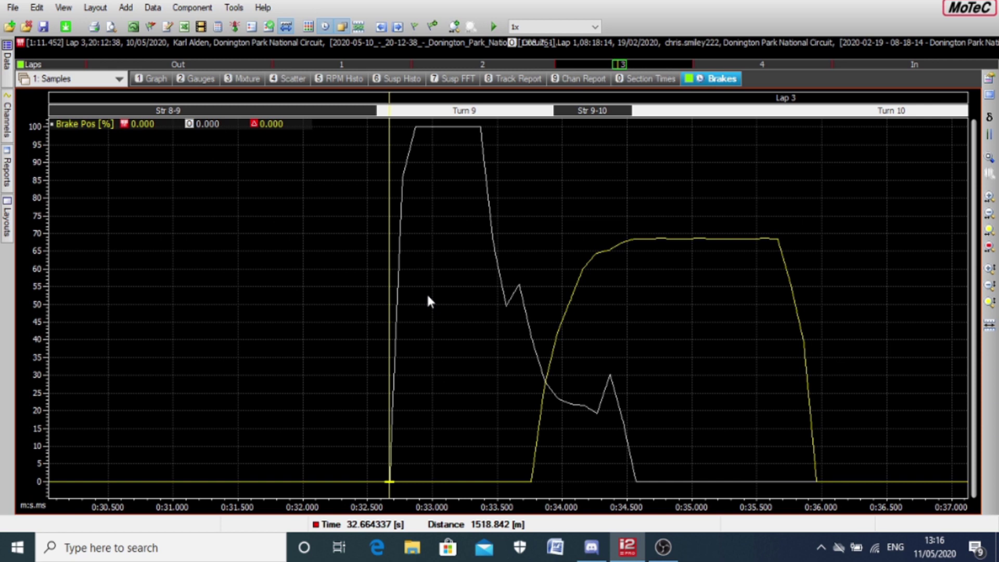
pyautogui.click(418, 197)
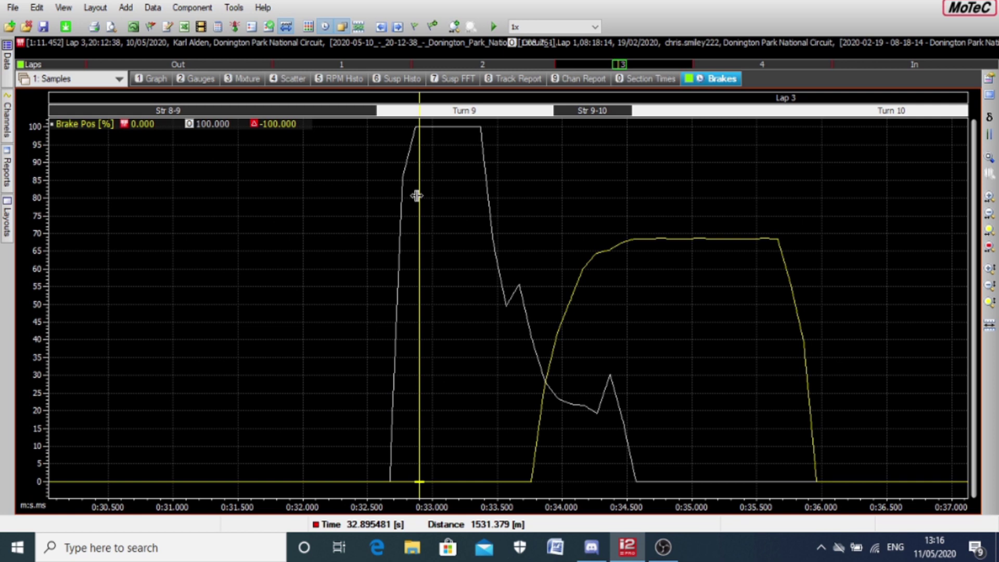
pyautogui.click(381, 225)
pyautogui.click(422, 259)
pyautogui.click(413, 256)
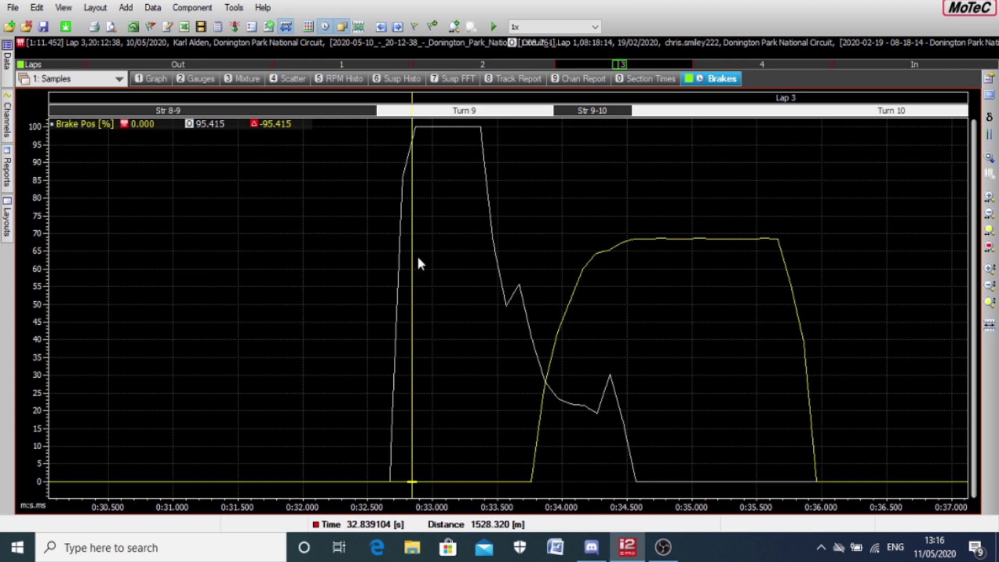
pyautogui.click(418, 257)
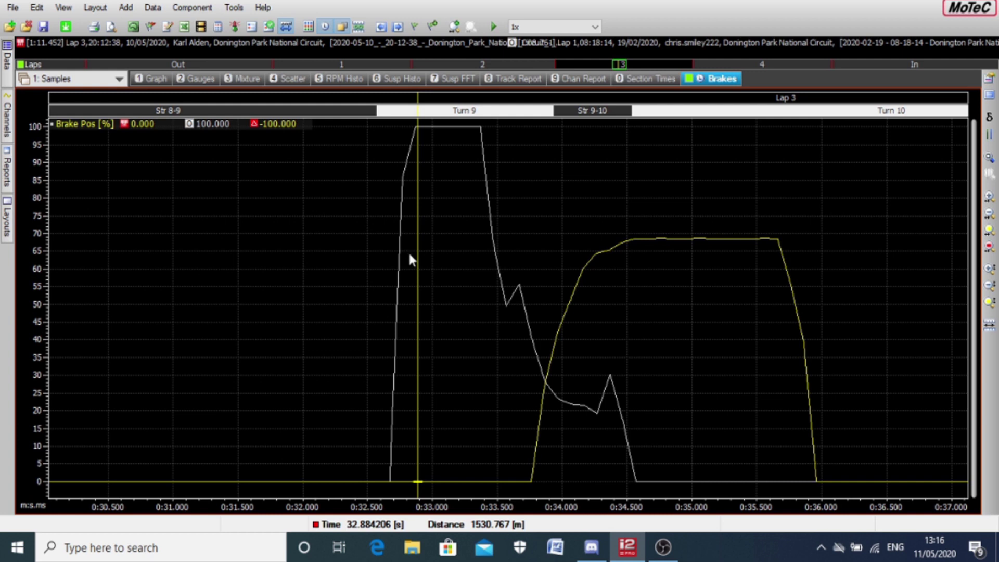
pyautogui.click(398, 253)
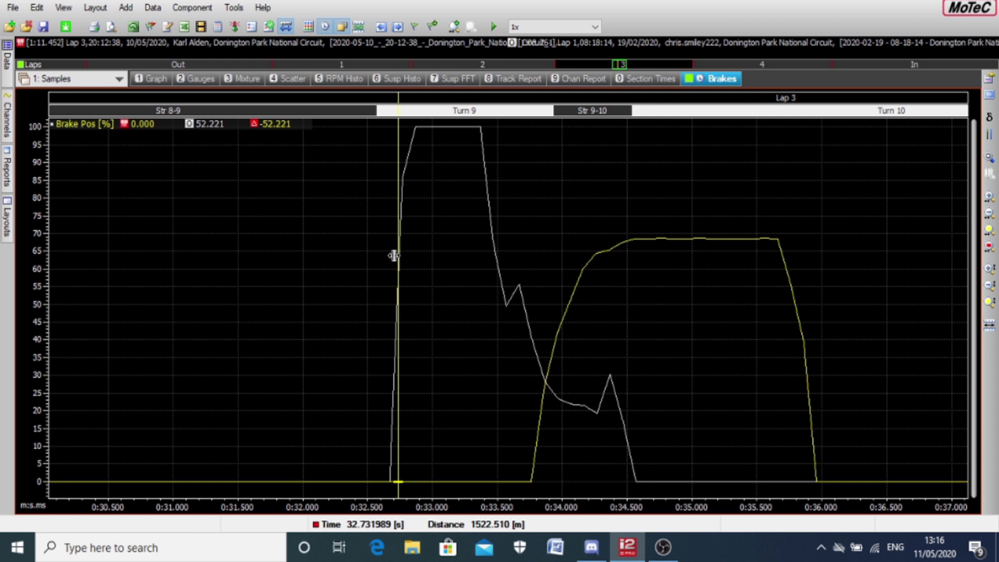
pyautogui.click(391, 403)
pyautogui.click(417, 314)
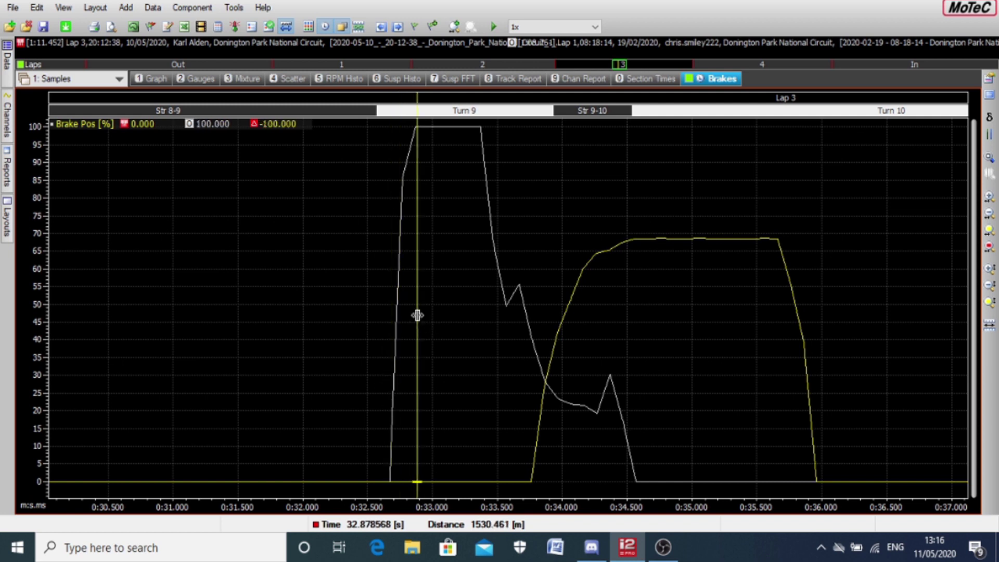
# Step: Inspect the overlay lap's full-braking plateau in Turn 9 up to the point where release begins
pyautogui.click(457, 234)
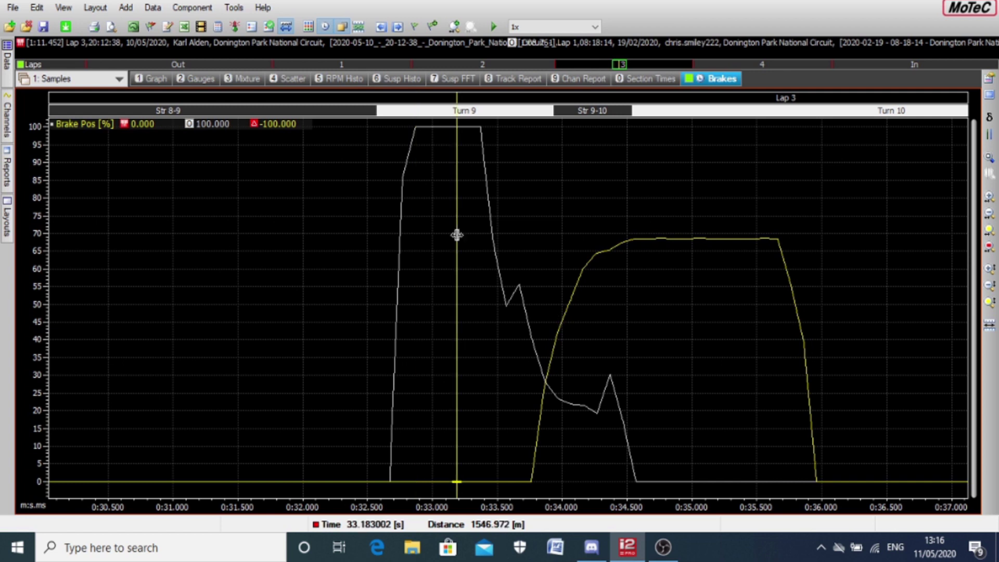
pyautogui.click(434, 226)
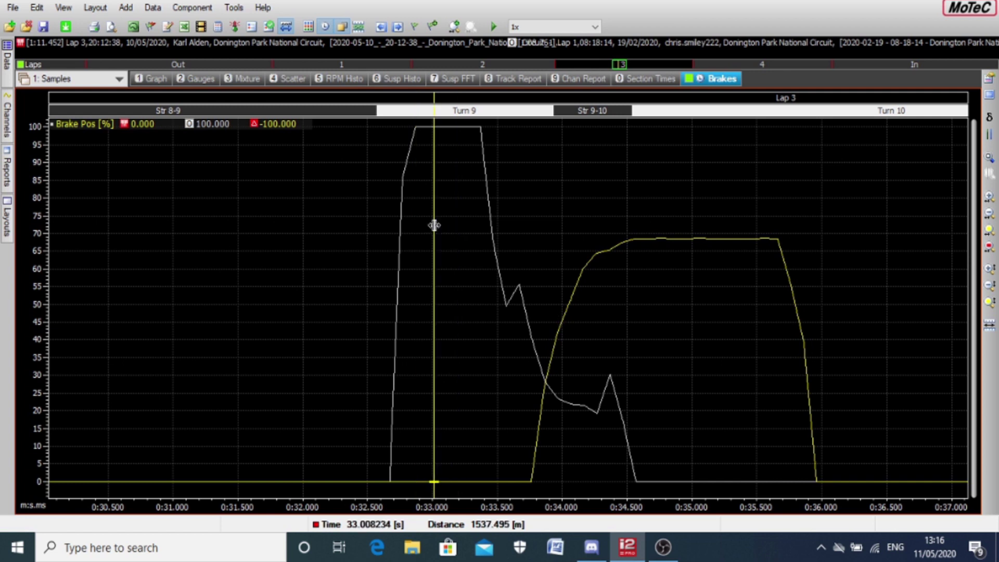
pyautogui.click(491, 255)
pyautogui.click(482, 251)
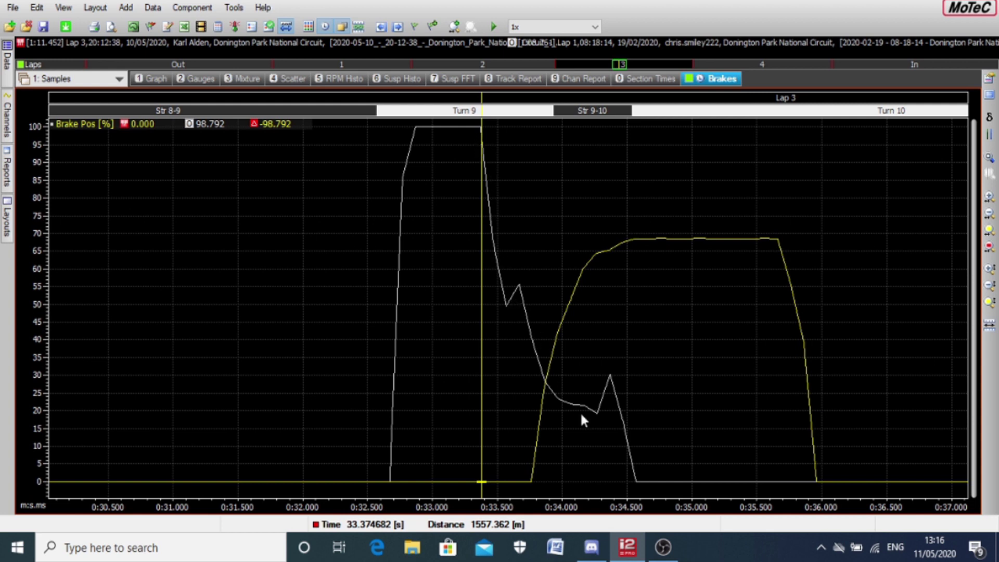
# Step: Follow the overlay lap's brake release through Turn 9 up to its small secondary peak
pyautogui.press('Right')
pyautogui.press('Right')
pyautogui.press('Right')
pyautogui.press('Right')
pyautogui.press('Right')
pyautogui.press('Right')
pyautogui.press('Right')
pyautogui.press('Right')
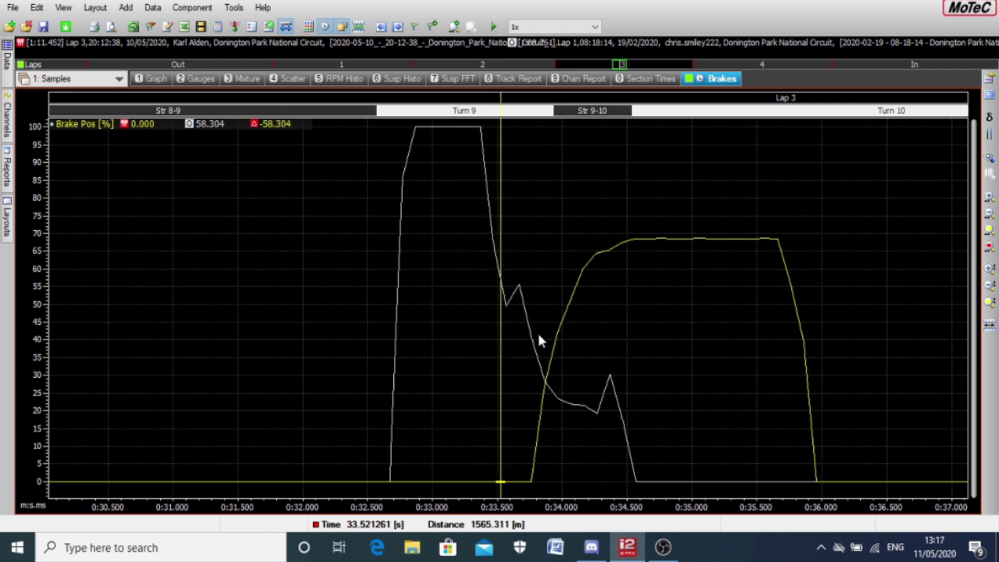
pyautogui.press('Right')
pyautogui.press('Right')
pyautogui.press('Right')
pyautogui.press('Right')
pyautogui.press('Right')
pyautogui.press('Right')
pyautogui.press('Right')
pyautogui.press('Right')
pyautogui.press('Right')
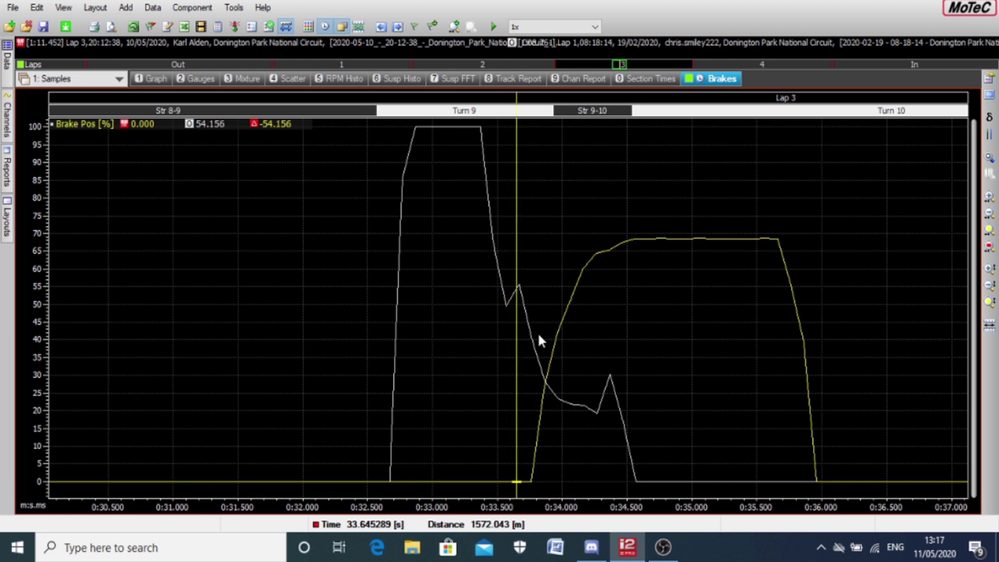
# Step: Compare both laps' brake traces from the end of Turn 9 across Str 9-10
pyautogui.press('Right')
pyautogui.press('Right')
pyautogui.press('Right')
pyautogui.press('Right')
pyautogui.press('Right')
pyautogui.press('Right')
pyautogui.press('Right')
pyautogui.press('Right')
pyautogui.press('Right')
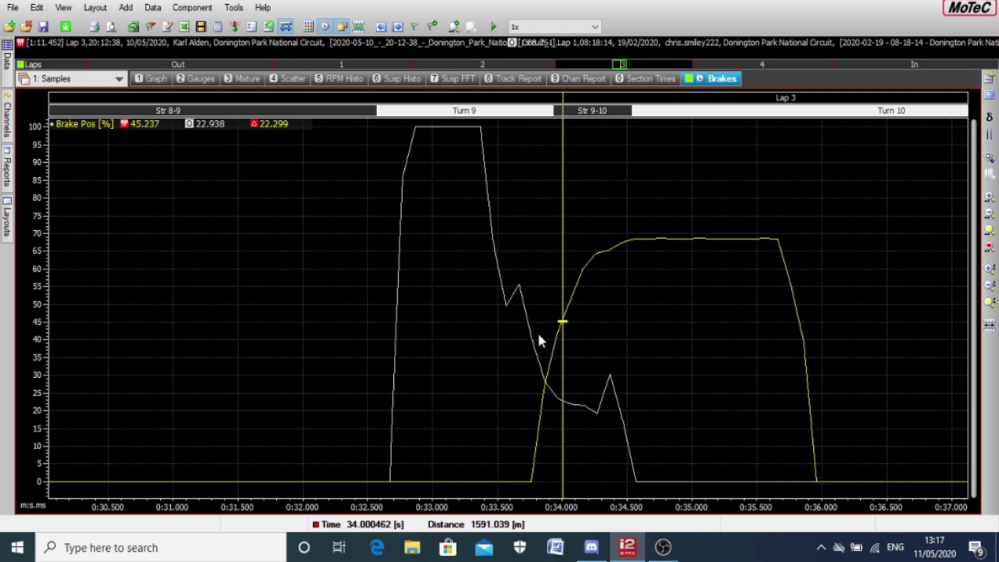
pyautogui.press('Right')
pyautogui.press('Right')
pyautogui.press('Right')
pyautogui.press('Right')
pyautogui.press('Right')
pyautogui.press('Right')
pyautogui.press('Right')
pyautogui.press('Right')
pyautogui.press('Right')
pyautogui.press('Right')
pyautogui.press('Right')
pyautogui.press('Right')
pyautogui.press('Right')
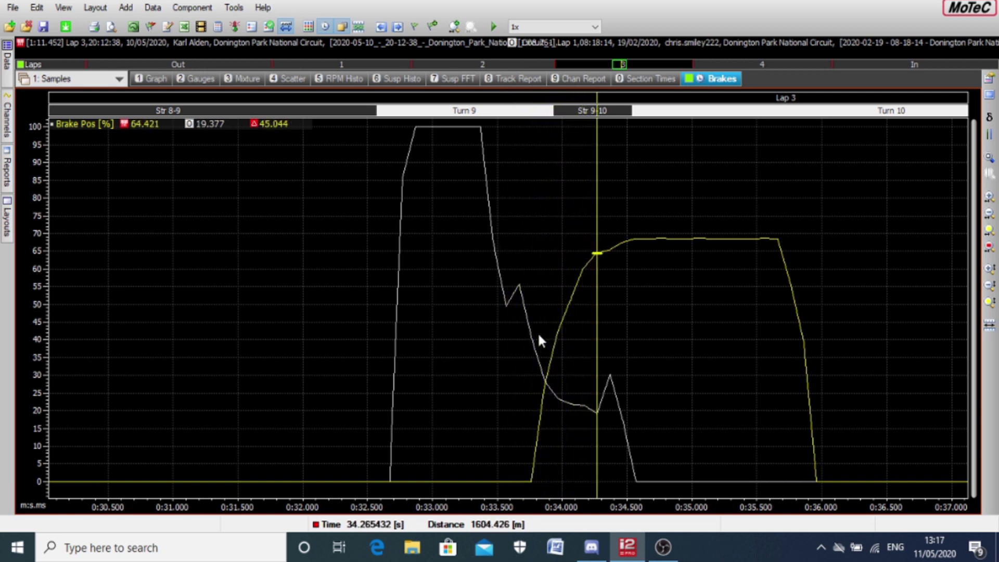
pyautogui.press('Right')
pyautogui.press('Right')
pyautogui.press('Right')
pyautogui.press('Right')
pyautogui.press('Right')
pyautogui.press('Right')
pyautogui.press('Right')
# Step: Trace both laps' braking back from Str 9-10 to where the two curves cross near the end of Turn 9
pyautogui.press('Left')
pyautogui.press('Left')
pyautogui.press('Left')
pyautogui.press('Left')
pyautogui.press('Left')
pyautogui.press('Left')
pyautogui.press('Left')
pyautogui.press('Left')
pyautogui.press('Left')
pyautogui.press('Left')
pyautogui.press('Left')
pyautogui.press('Left')
pyautogui.press('Left')
pyautogui.press('Left')
pyautogui.press('Left')
pyautogui.press('Left')
pyautogui.press('Left')
pyautogui.press('Left')
pyautogui.press('Left')
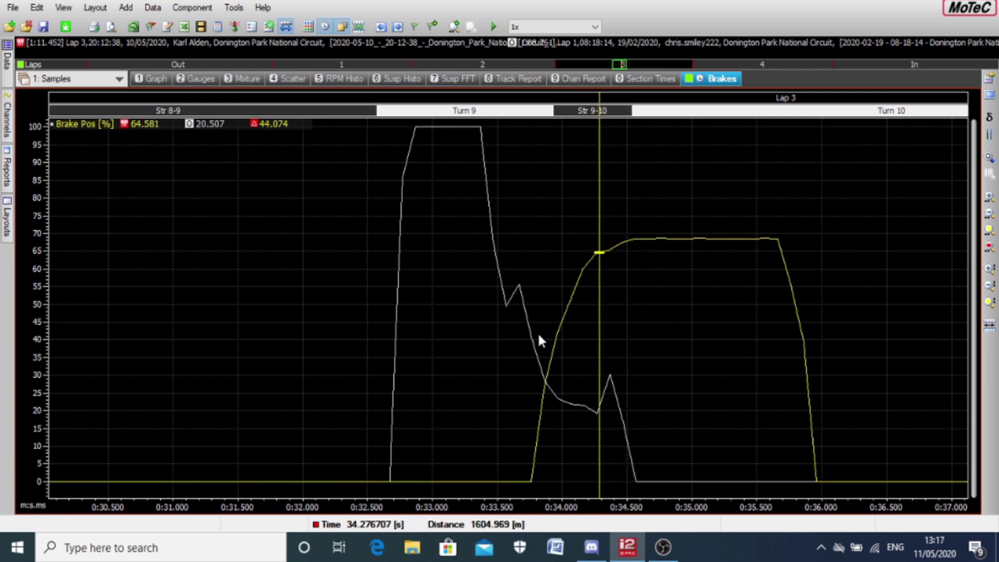
pyautogui.press('Left')
pyautogui.press('Left')
pyautogui.press('Left')
pyautogui.press('Left')
pyautogui.press('Left')
pyautogui.press('Left')
pyautogui.press('Left')
pyautogui.press('Left')
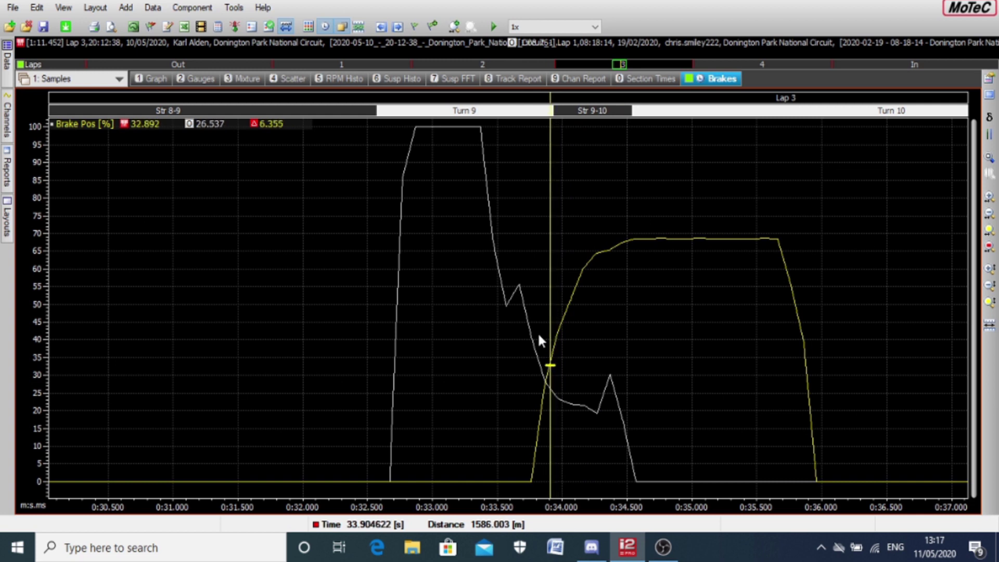
# Step: Review both brake traces at closer range from their crossing point through the overlay lap's final release in Str 9-10
pyautogui.press('Down')
pyautogui.press('Down')
pyautogui.press('Up')
pyautogui.press('Up')
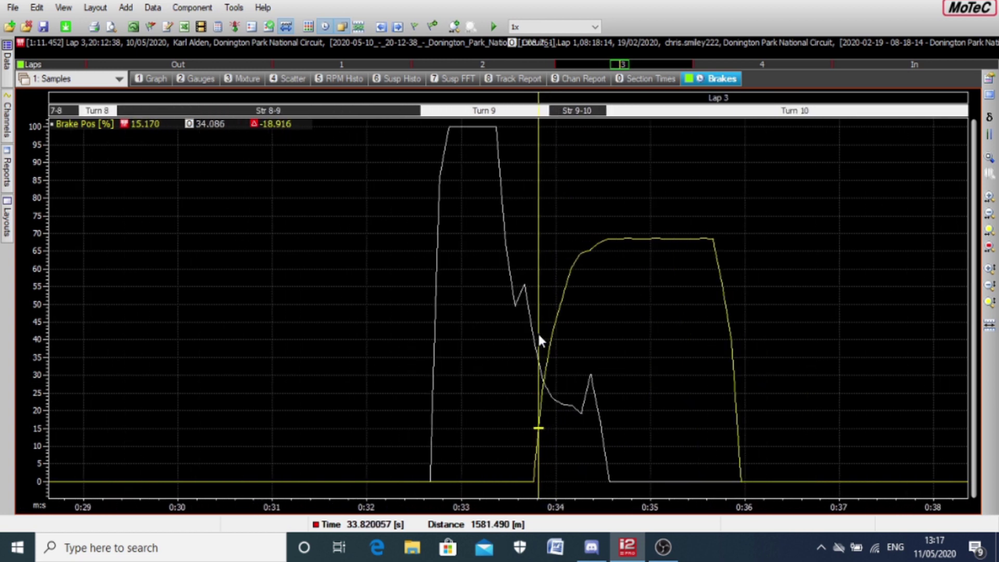
pyautogui.press('Right')
pyautogui.press('Right')
pyautogui.press('Right')
pyautogui.press('Right')
pyautogui.press('Right')
pyautogui.press('Right')
pyautogui.press('Right')
pyautogui.press('Right')
pyautogui.press('Right')
pyautogui.press('Right')
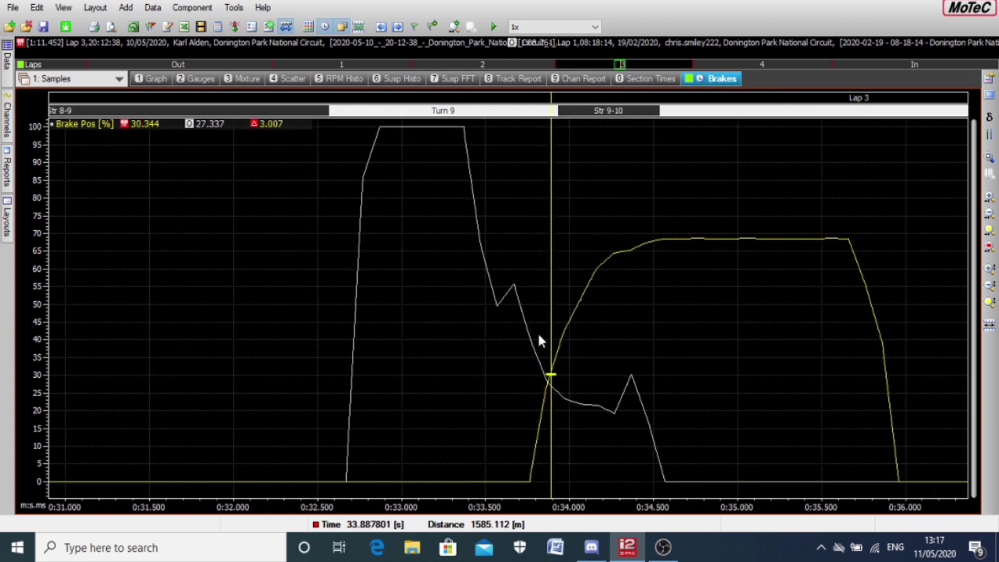
pyautogui.press('Right')
pyautogui.press('Right')
pyautogui.press('Right')
pyautogui.press('Right')
pyautogui.press('Right')
pyautogui.press('Right')
pyautogui.press('Right')
pyautogui.press('Right')
pyautogui.press('Right')
pyautogui.press('Right')
pyautogui.press('Right')
pyautogui.press('Right')
pyautogui.press('Right')
pyautogui.press('Right')
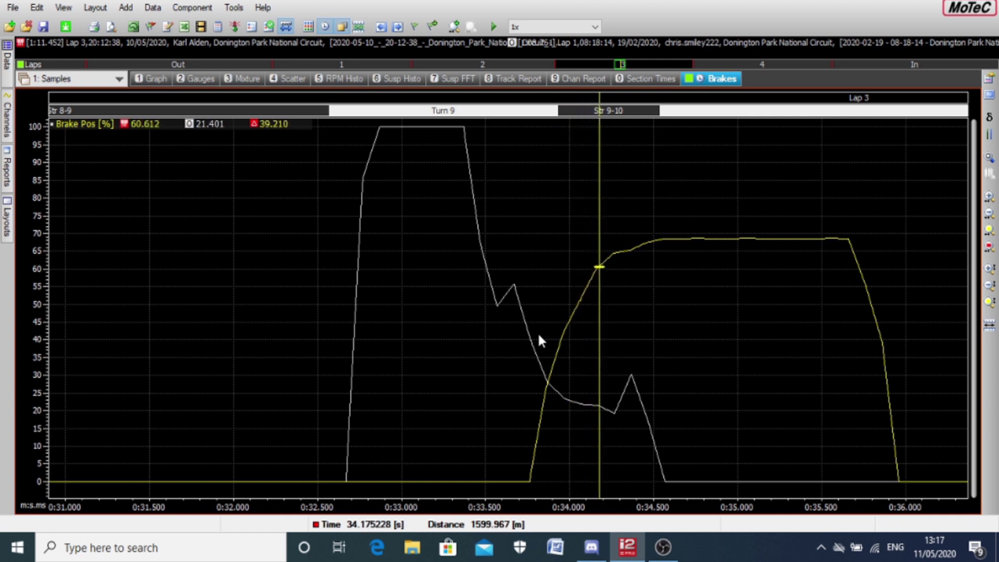
pyautogui.press('Right')
pyautogui.press('Right')
pyautogui.press('Right')
pyautogui.press('Right')
pyautogui.press('Right')
pyautogui.press('Right')
pyautogui.press('Right')
pyautogui.press('Right')
pyautogui.press('Right')
pyautogui.press('Right')
pyautogui.press('Right')
pyautogui.press('Right')
pyautogui.press('Right')
pyautogui.press('Right')
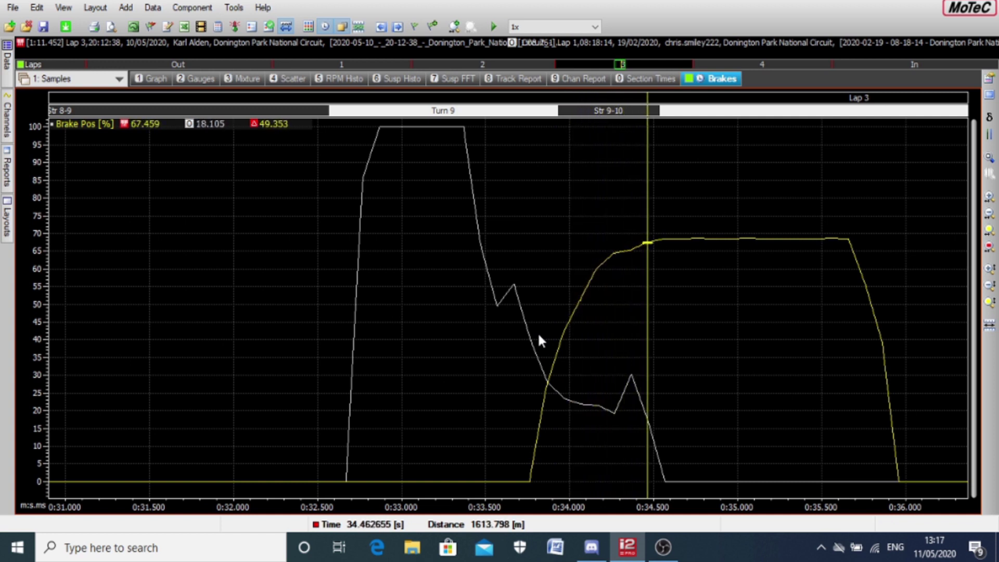
# Step: Follow the main lap's sustained brake pressure past the end of Str 9-10 and into Turn 10
pyautogui.press('Right')
pyautogui.press('Right')
pyautogui.press('Right')
pyautogui.press('Right')
pyautogui.press('Right')
pyautogui.press('Right')
pyautogui.press('Right')
pyautogui.press('Right')
pyautogui.press('Right')
pyautogui.press('Right')
pyautogui.press('Right')
pyautogui.press('Right')
pyautogui.press('Right')
pyautogui.press('Right')
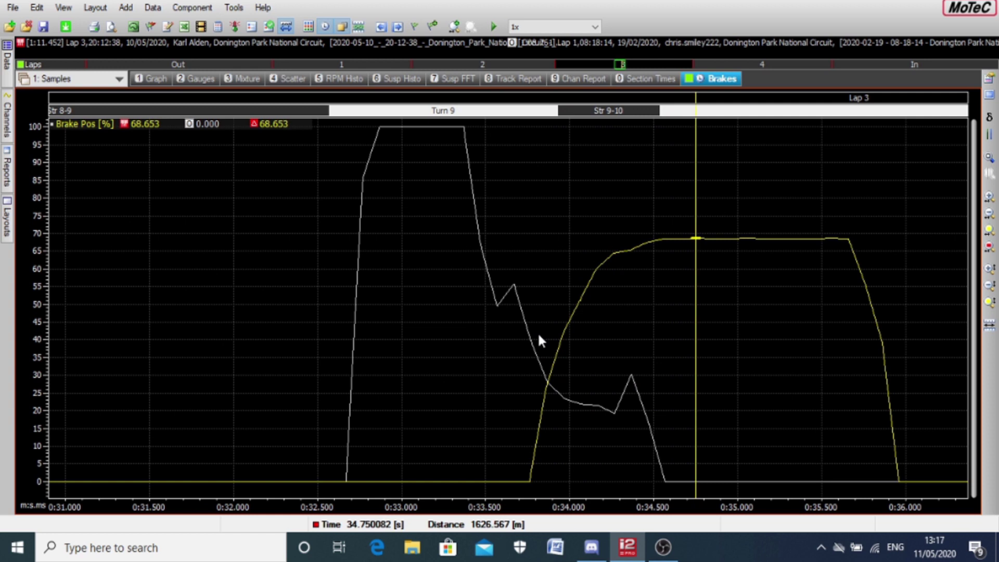
pyautogui.press('Right')
pyautogui.press('Right')
pyautogui.press('Right')
pyautogui.press('Right')
pyautogui.press('Right')
pyautogui.press('Right')
pyautogui.press('Right')
pyautogui.press('Right')
pyautogui.press('Right')
pyautogui.press('Right')
pyautogui.press('Right')
pyautogui.press('Right')
pyautogui.press('Right')
pyautogui.press('Right')
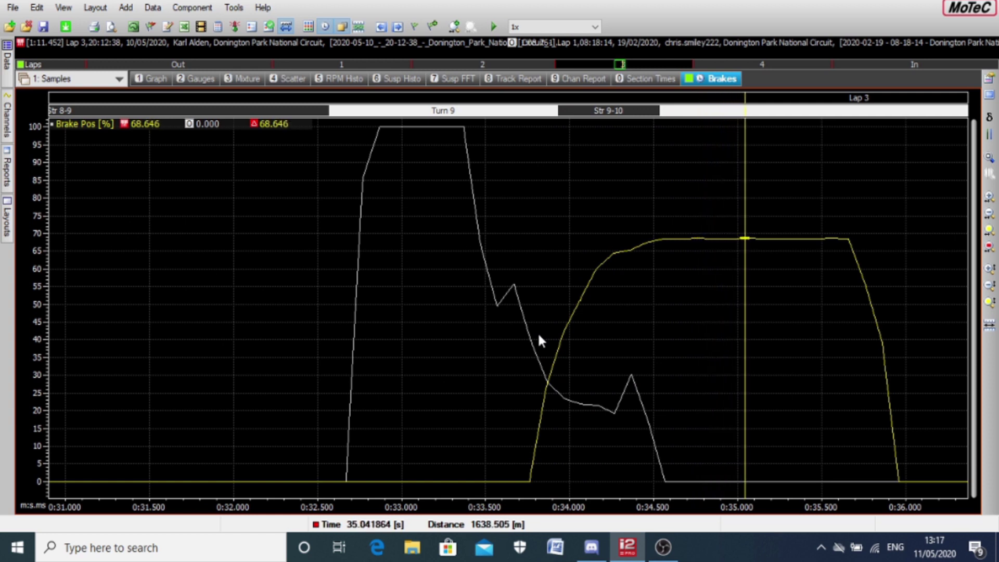
# Step: Follow the main lap's brake pressure plateau through Turn 10 up to the point where the pedal release begins
pyautogui.press('Right')
pyautogui.press('Right')
pyautogui.press('Right')
pyautogui.press('Right')
pyautogui.press('Right')
pyautogui.press('Right')
pyautogui.press('Right')
pyautogui.press('Right')
pyautogui.press('Right')
pyautogui.press('Right')
pyautogui.press('Right')
pyautogui.press('Right')
pyautogui.press('Right')
pyautogui.press('Right')
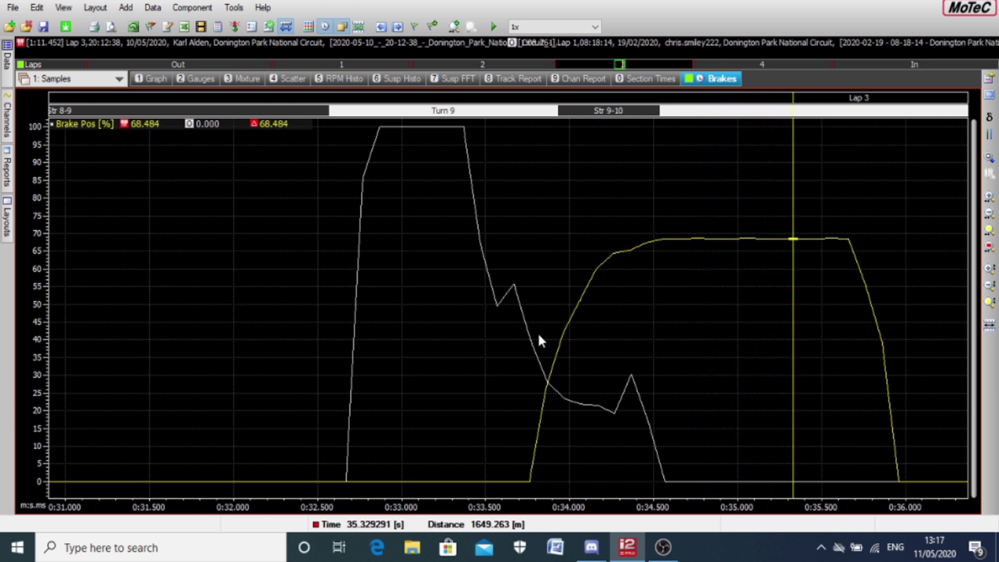
pyautogui.press('Right')
pyautogui.press('Right')
pyautogui.press('Right')
pyautogui.press('Right')
pyautogui.press('Right')
pyautogui.press('Right')
pyautogui.press('Right')
pyautogui.press('Right')
pyautogui.press('Right')
pyautogui.press('Right')
pyautogui.press('Right')
pyautogui.press('Right')
pyautogui.press('Right')
pyautogui.press('Right')
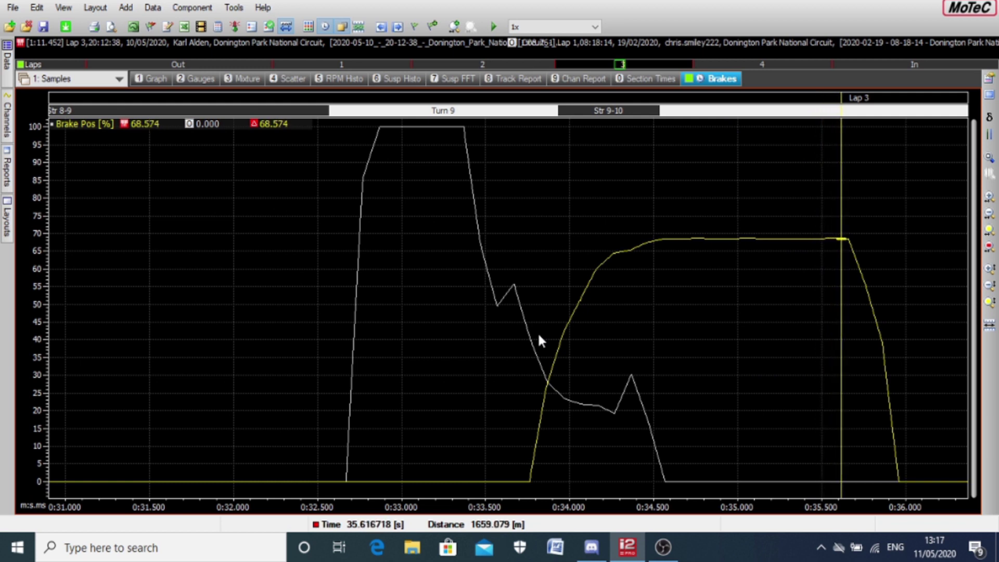
# Step: Examine the main lap's brake release in Turn 10 down towards zero, and trace it back to its starting point
pyautogui.press('Right')
pyautogui.press('Right')
pyautogui.press('Right')
pyautogui.press('Right')
pyautogui.press('Right')
pyautogui.press('Right')
pyautogui.press('Right')
pyautogui.press('Right')
pyautogui.press('Right')
pyautogui.press('Right')
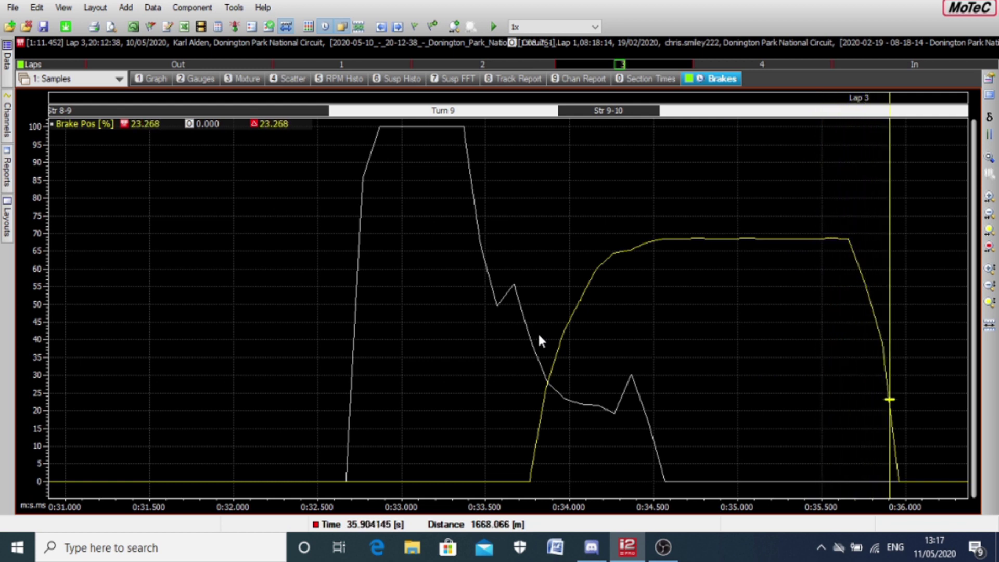
pyautogui.press('Left')
pyautogui.press('Left')
pyautogui.press('Left')
pyautogui.press('Left')
pyautogui.press('Left')
pyautogui.press('Left')
pyautogui.press('Left')
pyautogui.press('Left')
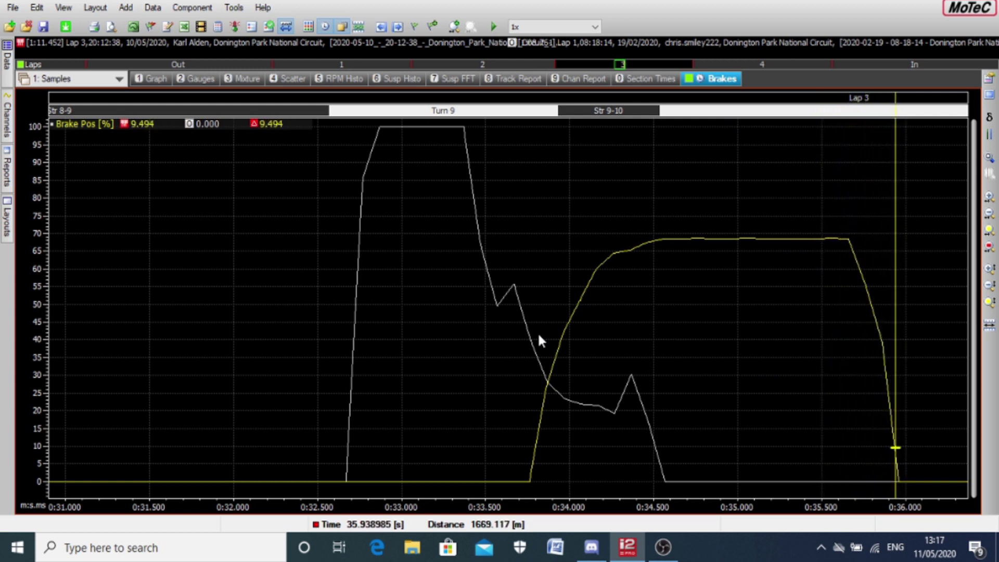
pyautogui.press('Left')
pyautogui.press('Left')
pyautogui.press('Left')
pyautogui.press('Left')
pyautogui.press('Left')
pyautogui.press('Left')
pyautogui.press('Left')
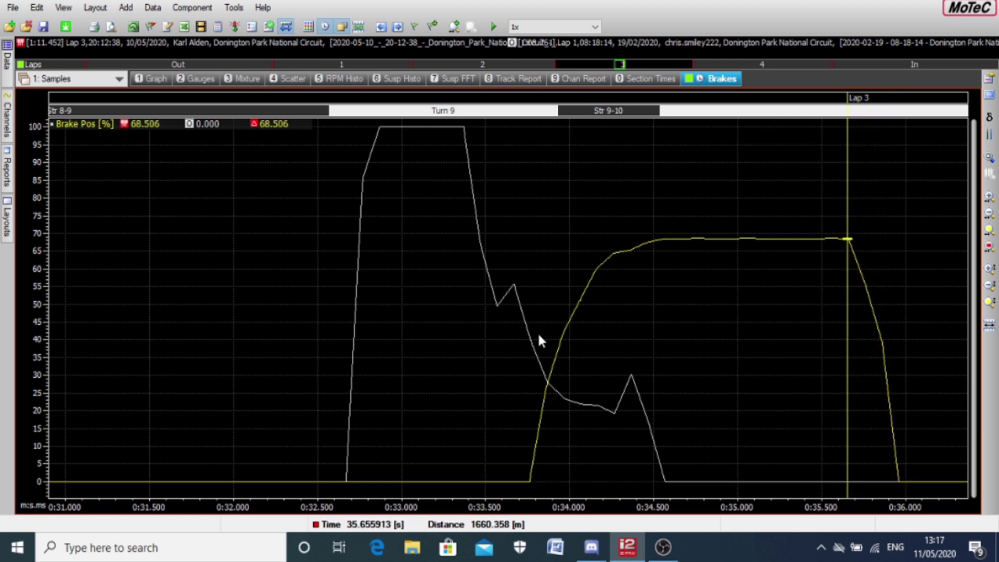
# Step: Step through the main lap's Turn 10 brake release again and return to the end of the pressure plateau
pyautogui.press('Right')
pyautogui.press('Right')
pyautogui.press('Right')
pyautogui.press('Right')
pyautogui.press('Right')
pyautogui.press('Right')
pyautogui.press('Right')
pyautogui.press('Right')
pyautogui.press('Right')
pyautogui.press('Right')
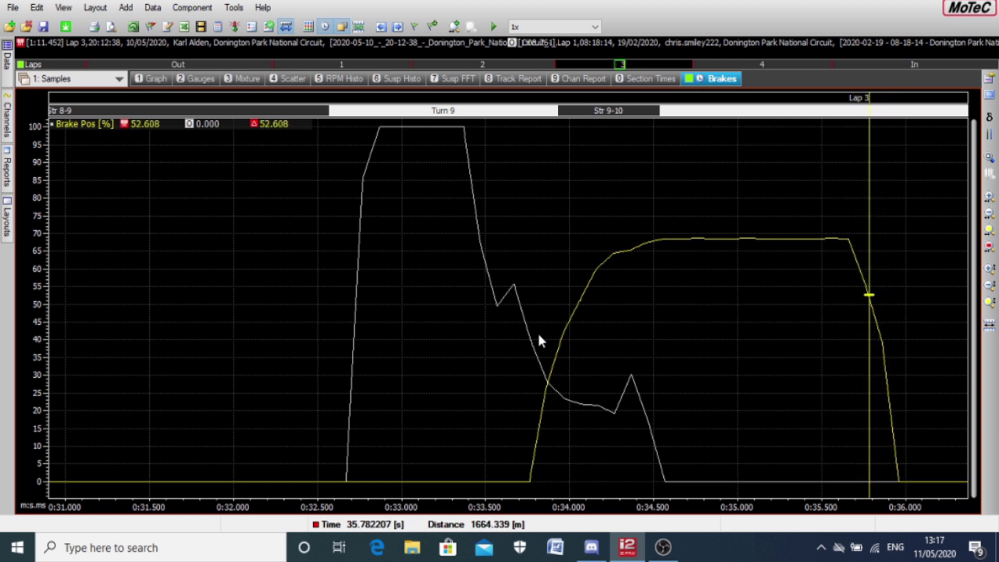
pyautogui.press('Right')
pyautogui.press('Right')
pyautogui.press('Right')
pyautogui.press('Right')
pyautogui.press('Right')
pyautogui.press('Left')
pyautogui.press('Left')
pyautogui.press('Left')
pyautogui.press('Left')
pyautogui.press('Left')
pyautogui.press('Left')
pyautogui.press('Left')
pyautogui.press('Left')
pyautogui.press('Left')
pyautogui.press('Left')
pyautogui.press('Left')
pyautogui.press('Left')
pyautogui.press('Left')
pyautogui.press('Left')
pyautogui.press('Left')
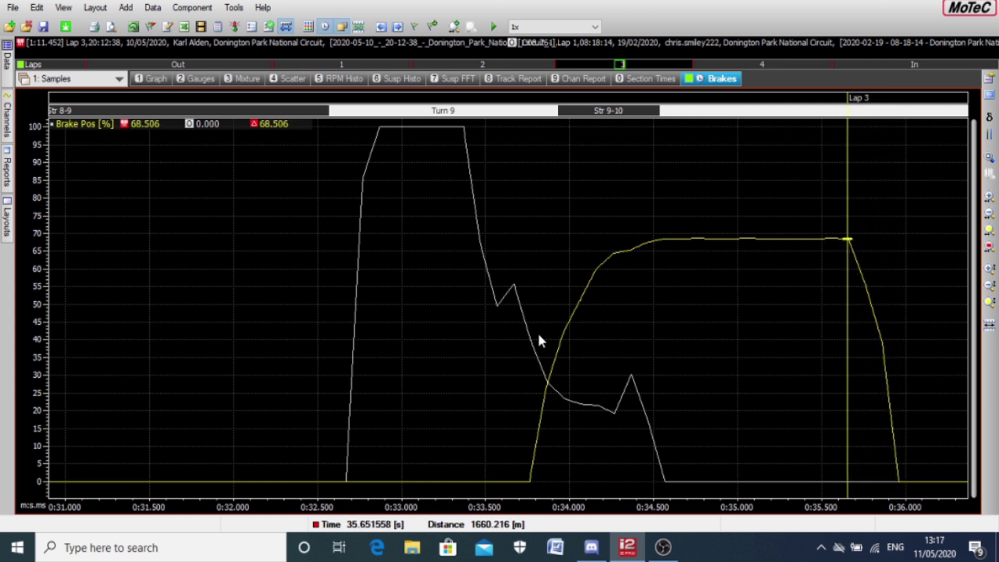
# Step: Review how steeply the main lap's brake pressure falls from the end of the Turn 10 plateau
pyautogui.press('Right')
pyautogui.press('Right')
pyautogui.press('Right')
pyautogui.press('Right')
pyautogui.press('Right')
pyautogui.press('Right')
pyautogui.press('Right')
pyautogui.press('Right')
pyautogui.press('Right')
pyautogui.press('Right')
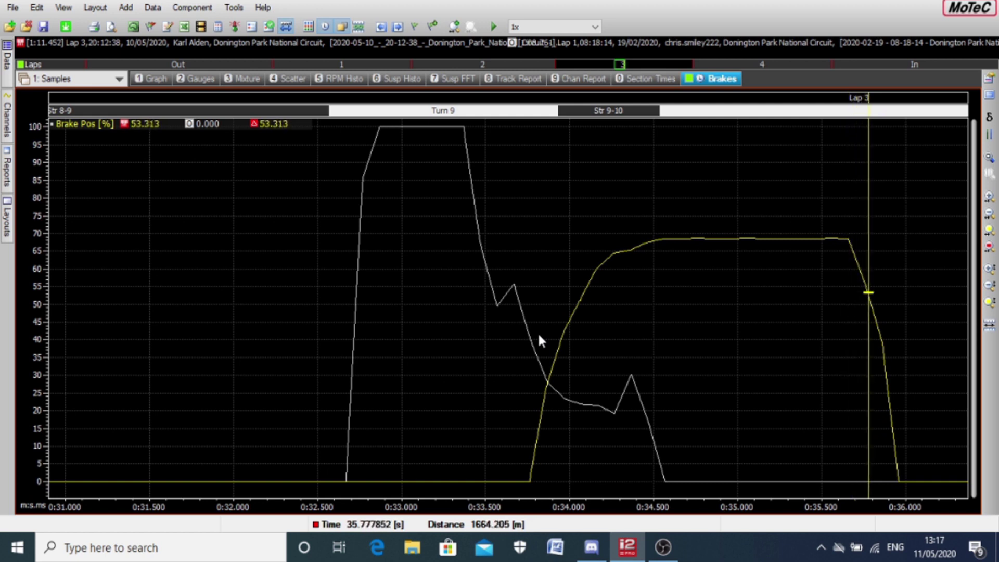
pyautogui.press('Right')
pyautogui.press('Right')
pyautogui.press('Right')
pyautogui.press('Right')
pyautogui.press('Right')
# Step: Trace the main lap's braking backwards from the Turn 10 release along the plateau towards the start of the corner
pyautogui.press('Left')
pyautogui.press('Left')
pyautogui.press('Left')
pyautogui.press('Left')
pyautogui.press('Left')
pyautogui.press('Left')
pyautogui.press('Left')
pyautogui.press('Left')
pyautogui.press('Left')
pyautogui.press('Left')
pyautogui.press('Left')
pyautogui.press('Left')
pyautogui.press('Left')
pyautogui.press('Left')
pyautogui.press('Left')
pyautogui.press('Left')
pyautogui.press('Left')
pyautogui.press('Left')
pyautogui.press('Left')
pyautogui.press('Left')
pyautogui.press('Left')
pyautogui.press('Left')
pyautogui.press('Left')
pyautogui.press('Left')
pyautogui.press('Left')
pyautogui.press('Left')
pyautogui.press('Left')
pyautogui.press('Left')
pyautogui.press('Left')
pyautogui.press('Left')
pyautogui.press('Left')
pyautogui.press('Left')
pyautogui.press('Left')
pyautogui.press('Left')
pyautogui.press('Left')
pyautogui.press('Left')
pyautogui.press('Left')
pyautogui.press('Left')
pyautogui.press('Left')
pyautogui.press('Left')
pyautogui.press('Left')
pyautogui.press('Left')
pyautogui.press('Left')
pyautogui.press('Left')
pyautogui.press('Left')
pyautogui.press('Left')
pyautogui.press('Left')
pyautogui.press('Left')
pyautogui.press('Left')
pyautogui.press('Left')
pyautogui.press('Left')
pyautogui.press('Left')
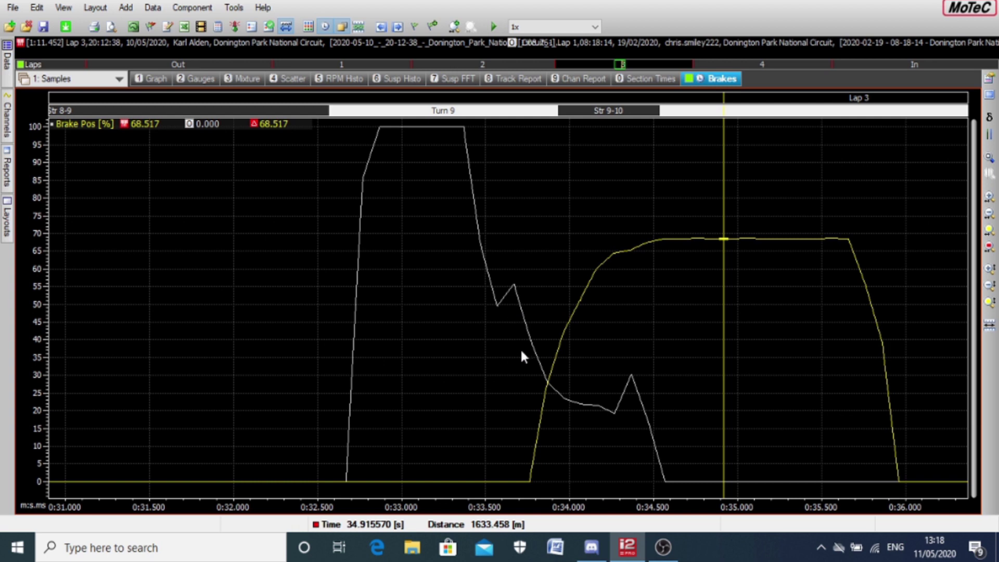
# Step: Inspect the overlay lap's brake release from its full-pressure peak in Turn 9 to its end in Str 9-10
pyautogui.click(472, 211)
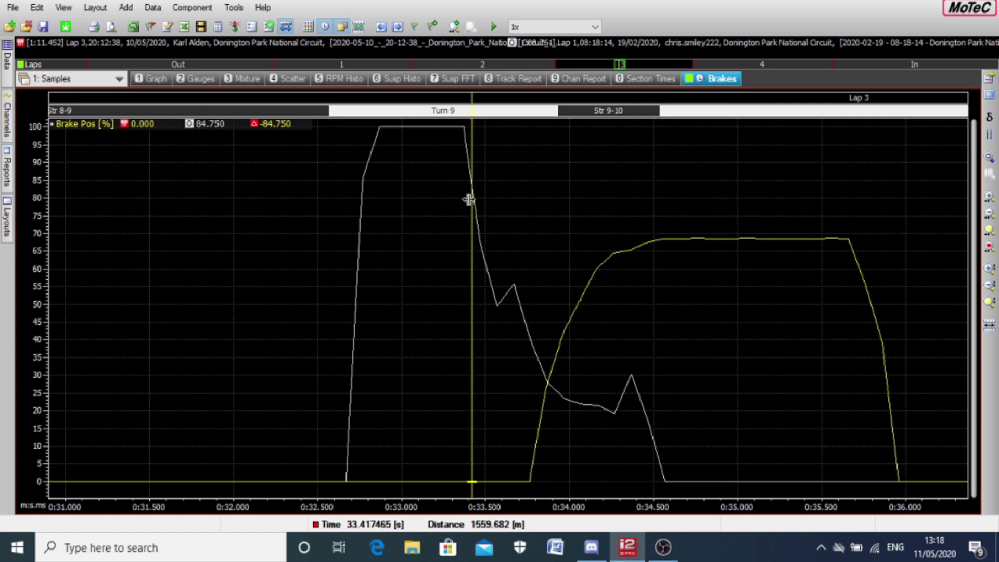
pyautogui.click(459, 196)
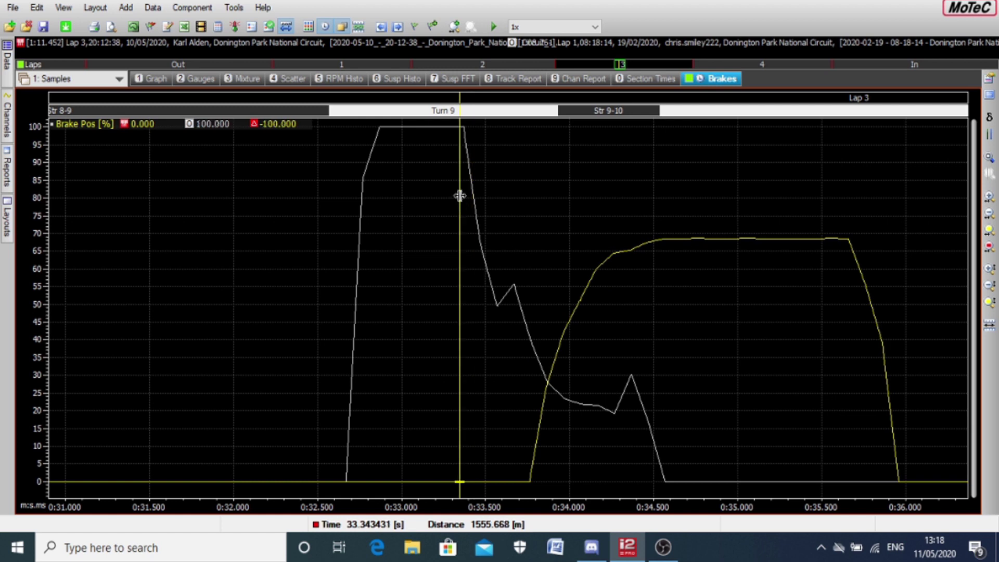
pyautogui.click(475, 217)
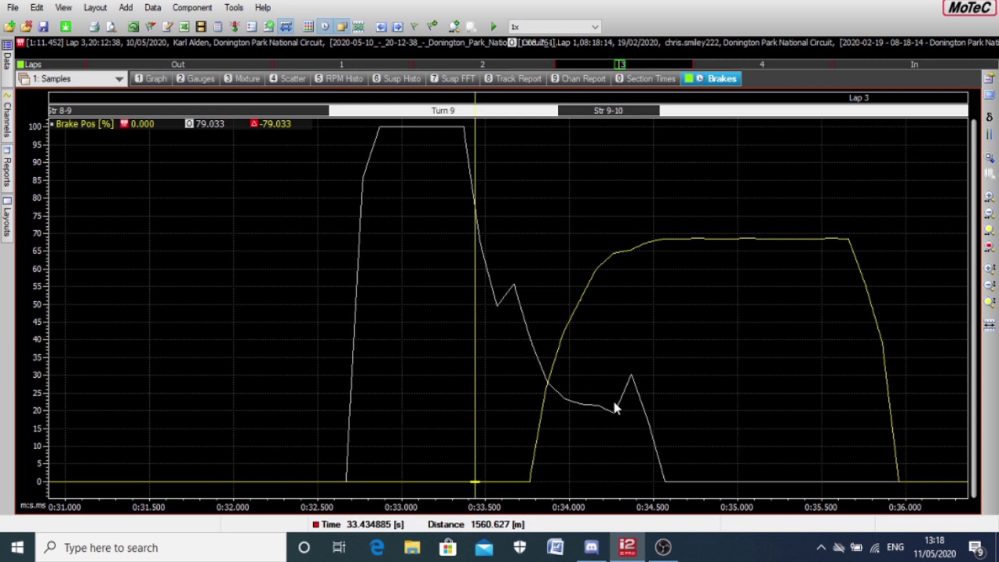
pyautogui.click(666, 482)
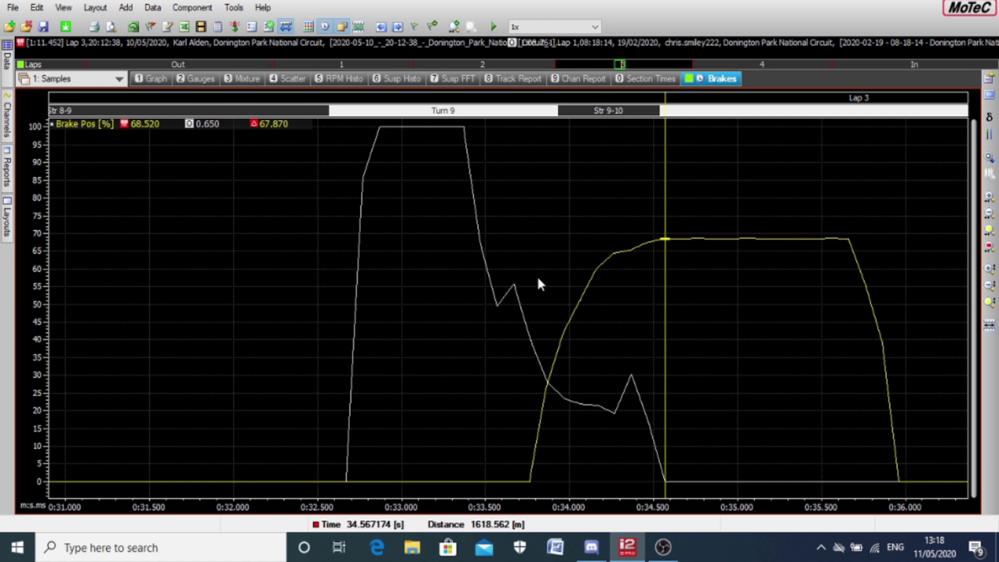
# Step: Widen the brake graph's time range to compare both laps' braking zones from Str 3-4 through Str 10-11
pyautogui.scroll(-3, 416, 313)
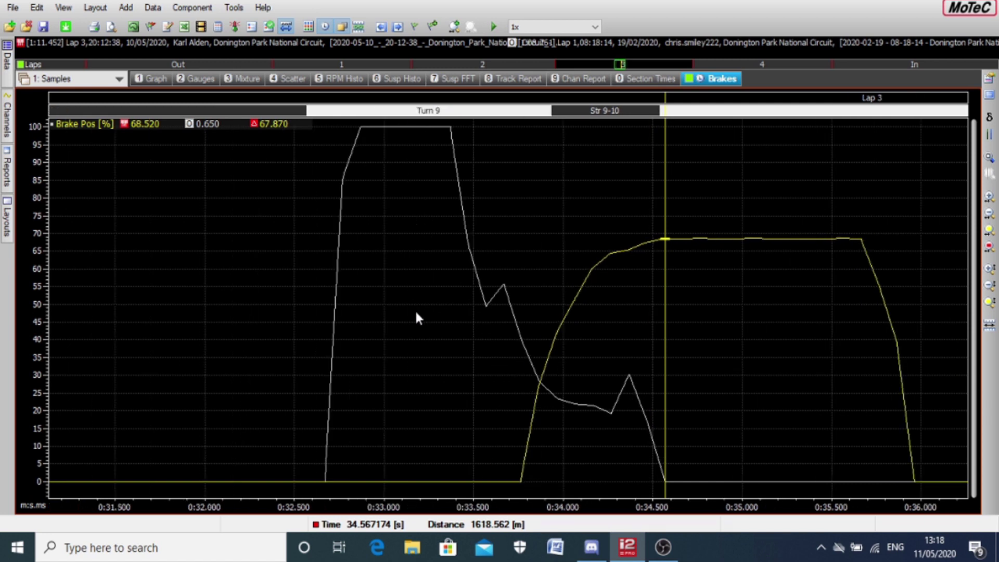
pyautogui.scroll(-3, 417, 315)
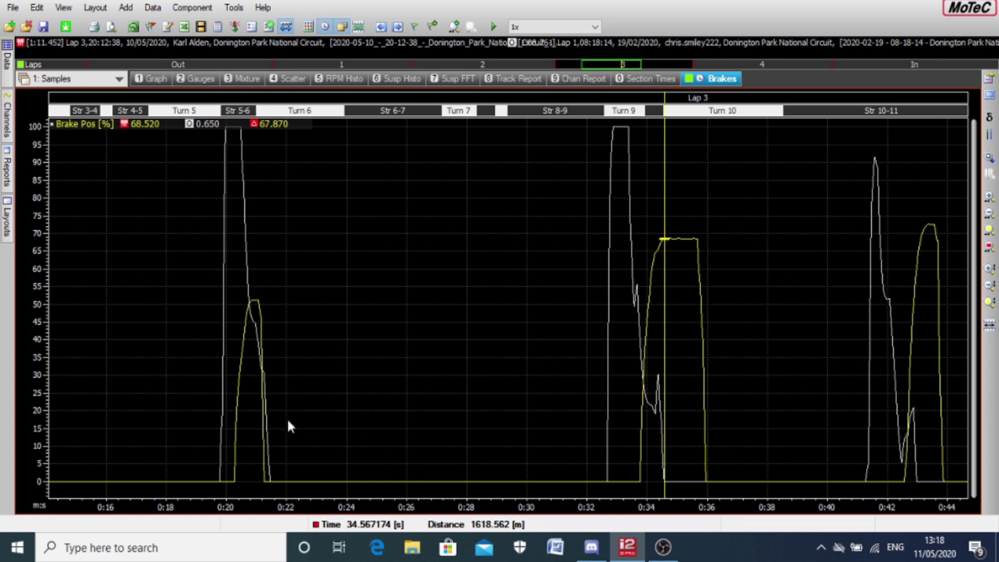
# Step: Move the graph cursor back from the Turn 10 braking zone to the start of the overlay lap's full-pressure brake peak in Str 5-6
pyautogui.press('Left')
pyautogui.press('Left')
pyautogui.press('Left')
pyautogui.press('Left')
pyautogui.press('Left')
pyautogui.press('Left')
pyautogui.press('Left')
pyautogui.press('Left')
pyautogui.press('Left')
pyautogui.press('Left')
pyautogui.press('Left')
pyautogui.press('Left')
pyautogui.press('Left')
pyautogui.press('Left')
pyautogui.press('Left')
pyautogui.press('Left')
pyautogui.press('Left')
pyautogui.press('Left')
pyautogui.press('Left')
pyautogui.press('Left')
pyautogui.press('Left')
pyautogui.press('Left')
pyautogui.press('Left')
pyautogui.press('Left')
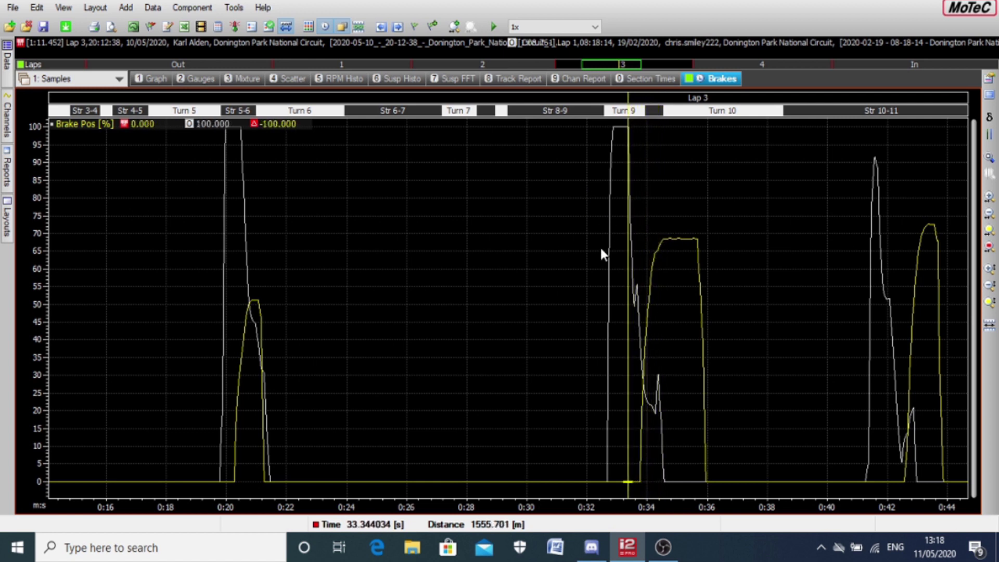
pyautogui.press('Left')
pyautogui.press('Left')
pyautogui.press('Left')
pyautogui.press('Left')
pyautogui.press('Left')
pyautogui.press('Left')
pyautogui.press('Left')
pyautogui.press('Left')
pyautogui.press('Left')
pyautogui.press('Left')
pyautogui.press('Left')
pyautogui.press('Left')
pyautogui.press('Left')
pyautogui.press('Left')
pyautogui.press('Left')
pyautogui.press('Left')
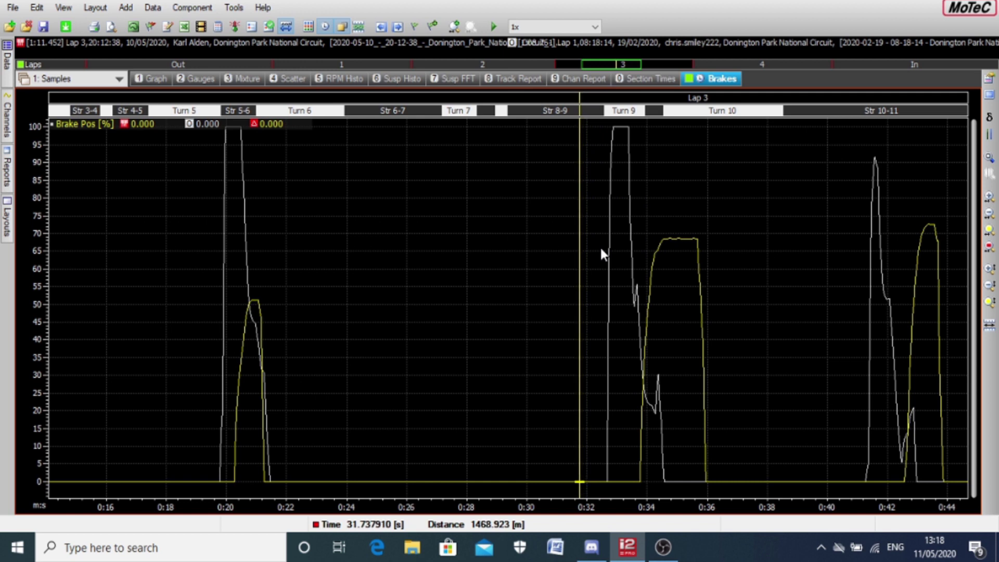
pyautogui.press('Left')
pyautogui.press('Left')
pyautogui.press('Left')
pyautogui.press('Left')
pyautogui.press('Left')
pyautogui.press('Left')
pyautogui.press('Left')
pyautogui.press('Left')
pyautogui.press('Left')
pyautogui.press('Left')
pyautogui.press('Left')
pyautogui.press('Left')
pyautogui.press('Left')
pyautogui.press('Left')
pyautogui.press('Left')
pyautogui.press('Left')
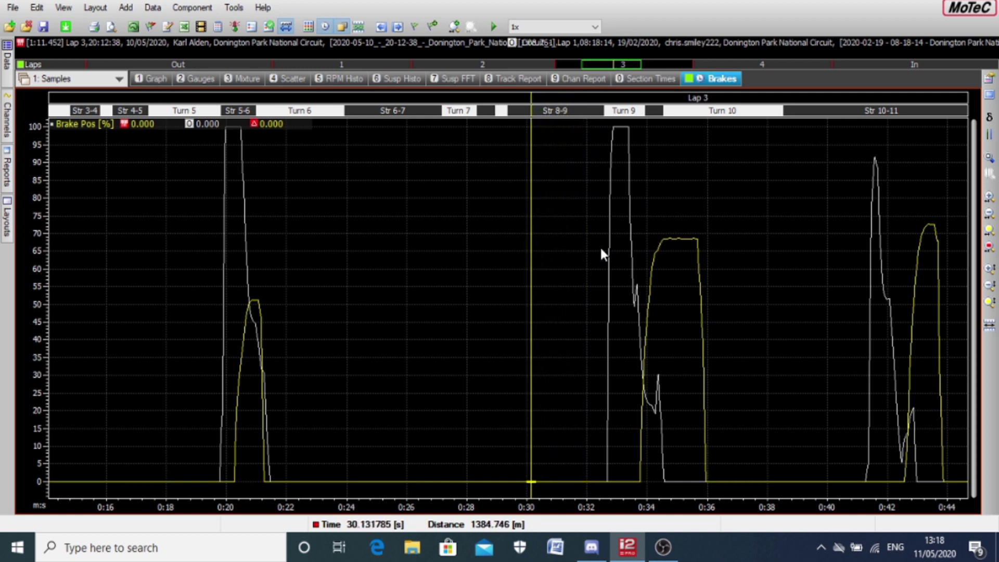
pyautogui.press('Left')
pyautogui.press('Left')
pyautogui.press('Left')
pyautogui.press('Left')
pyautogui.press('Left')
pyautogui.press('Left')
pyautogui.press('Left')
pyautogui.press('Left')
pyautogui.press('Left')
pyautogui.press('Left')
pyautogui.press('Left')
pyautogui.press('Left')
pyautogui.press('Left')
pyautogui.press('Left')
pyautogui.press('Left')
pyautogui.press('Left')
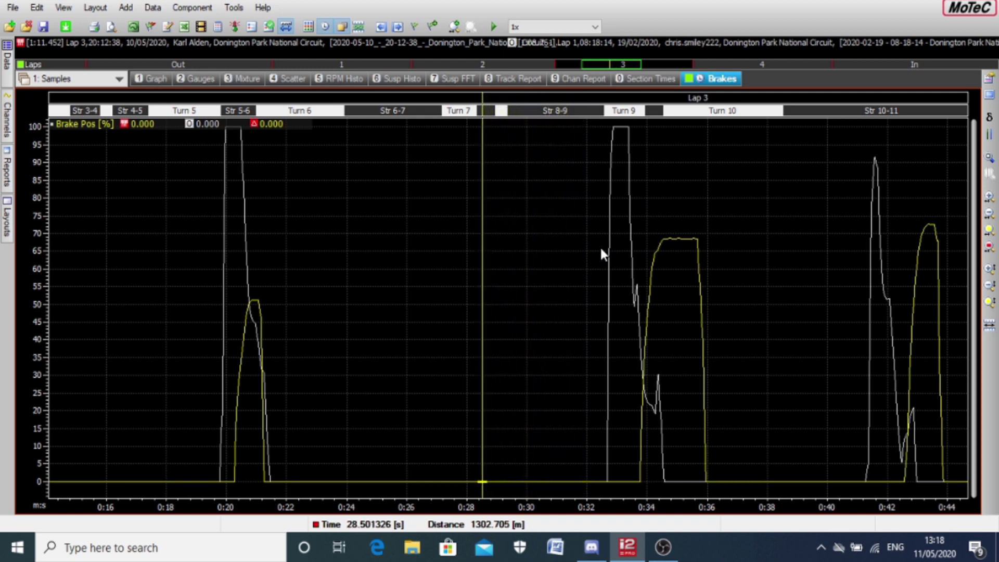
pyautogui.press('Left')
pyautogui.press('Left')
pyautogui.press('Left')
pyautogui.press('Left')
pyautogui.press('Left')
pyautogui.press('Left')
pyautogui.press('Left')
pyautogui.press('Left')
pyautogui.press('Left')
pyautogui.press('Left')
pyautogui.press('Left')
pyautogui.press('Left')
pyautogui.press('Left')
pyautogui.press('Left')
pyautogui.press('Left')
pyautogui.press('Left')
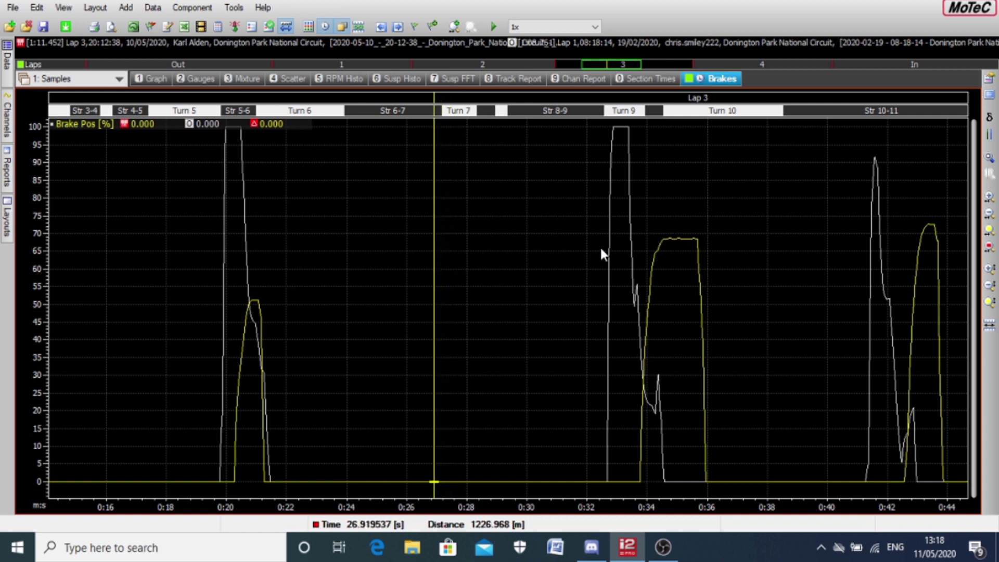
pyautogui.press('Left')
pyautogui.press('Left')
pyautogui.press('Left')
pyautogui.press('Left')
pyautogui.press('Left')
pyautogui.press('Left')
pyautogui.press('Left')
pyautogui.press('Left')
pyautogui.press('Left')
pyautogui.press('Left')
pyautogui.press('Left')
pyautogui.press('Left')
pyautogui.press('Left')
pyautogui.press('Left')
pyautogui.press('Left')
pyautogui.press('Left')
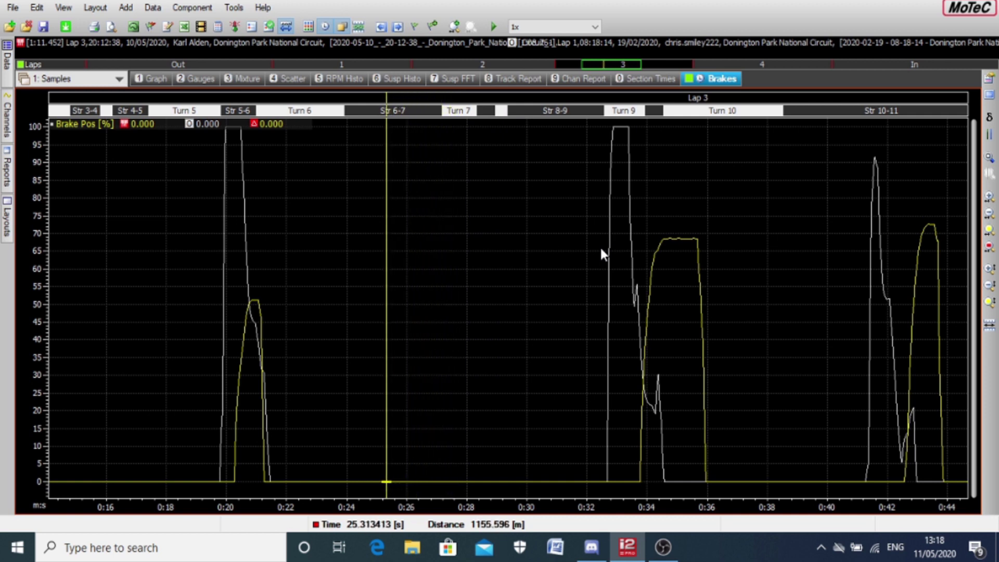
pyautogui.press('Left')
pyautogui.press('Left')
pyautogui.press('Left')
pyautogui.press('Left')
pyautogui.press('Left')
pyautogui.press('Left')
pyautogui.press('Left')
pyautogui.press('Left')
pyautogui.press('Left')
pyautogui.press('Left')
pyautogui.press('Left')
pyautogui.press('Left')
pyautogui.press('Left')
pyautogui.press('Left')
pyautogui.press('Left')
pyautogui.press('Left')
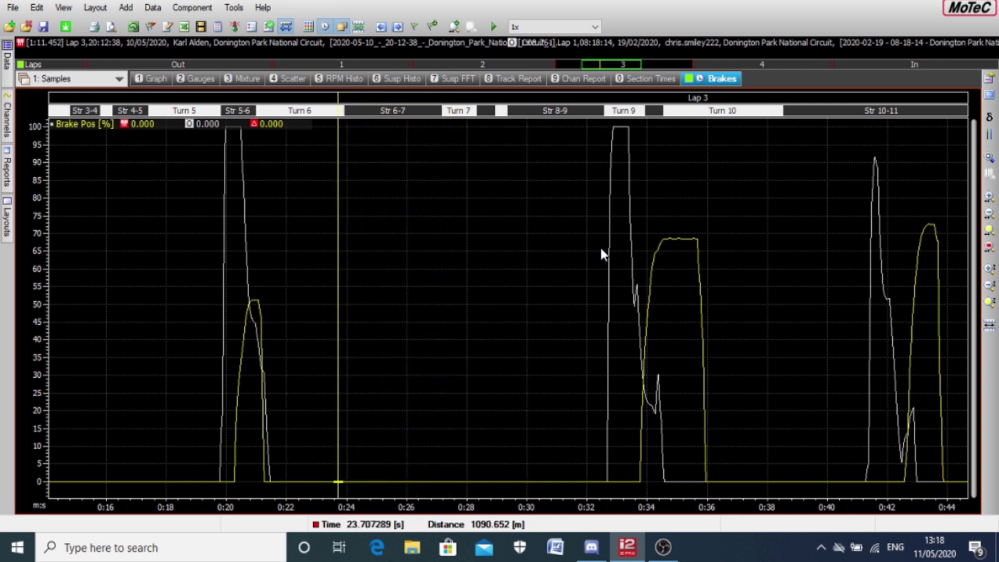
pyautogui.press('Left')
pyautogui.press('Left')
pyautogui.press('Left')
pyautogui.press('Left')
pyautogui.press('Left')
pyautogui.press('Left')
pyautogui.press('Left')
pyautogui.press('Left')
pyautogui.press('Left')
pyautogui.press('Left')
pyautogui.press('Left')
pyautogui.press('Left')
pyautogui.press('Left')
pyautogui.press('Left')
pyautogui.press('Left')
pyautogui.press('Left')
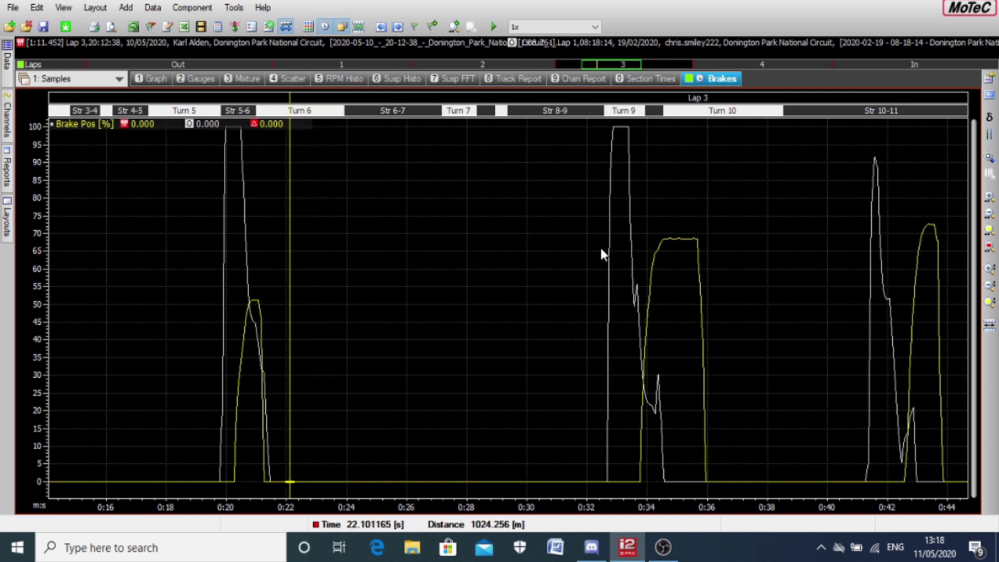
pyautogui.press('Left')
pyautogui.press('Left')
pyautogui.press('Left')
pyautogui.press('Left')
pyautogui.press('Left')
pyautogui.press('Left')
pyautogui.press('Left')
pyautogui.press('Left')
pyautogui.press('Left')
pyautogui.press('Left')
pyautogui.press('Left')
pyautogui.press('Left')
pyautogui.press('Left')
pyautogui.press('Left')
pyautogui.press('Left')
pyautogui.press('Left')
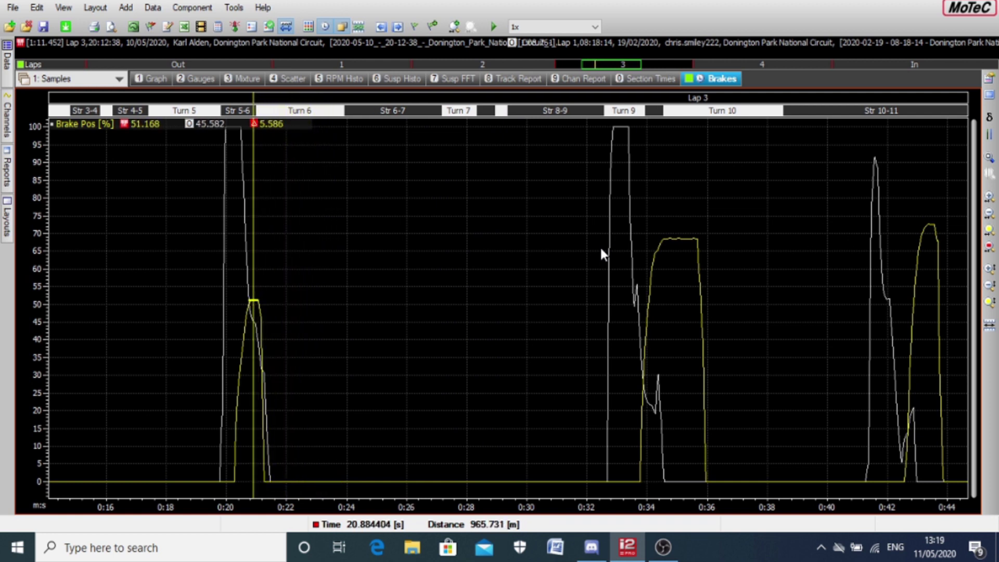
pyautogui.press('Left')
pyautogui.press('Left')
pyautogui.press('Left')
pyautogui.press('Left')
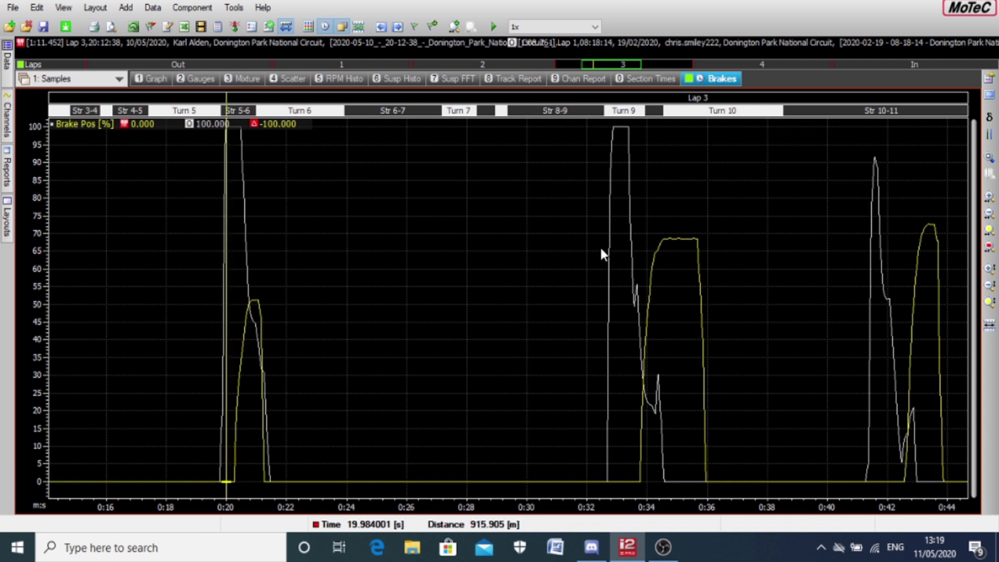
# Step: Move the graph cursor back from the overlay lap's Str 5-6 brake peak into Turn 5, before either lap starts braking
pyautogui.press('Left')
pyautogui.press('Left')
pyautogui.press('Left')
pyautogui.press('Left')
pyautogui.press('Left')
pyautogui.press('Left')
pyautogui.press('Left')
pyautogui.press('Left')
pyautogui.press('Left')
pyautogui.press('Left')
pyautogui.press('Left')
pyautogui.press('Left')
pyautogui.press('Left')
pyautogui.press('Left')
pyautogui.press('Left')
pyautogui.press('Left')
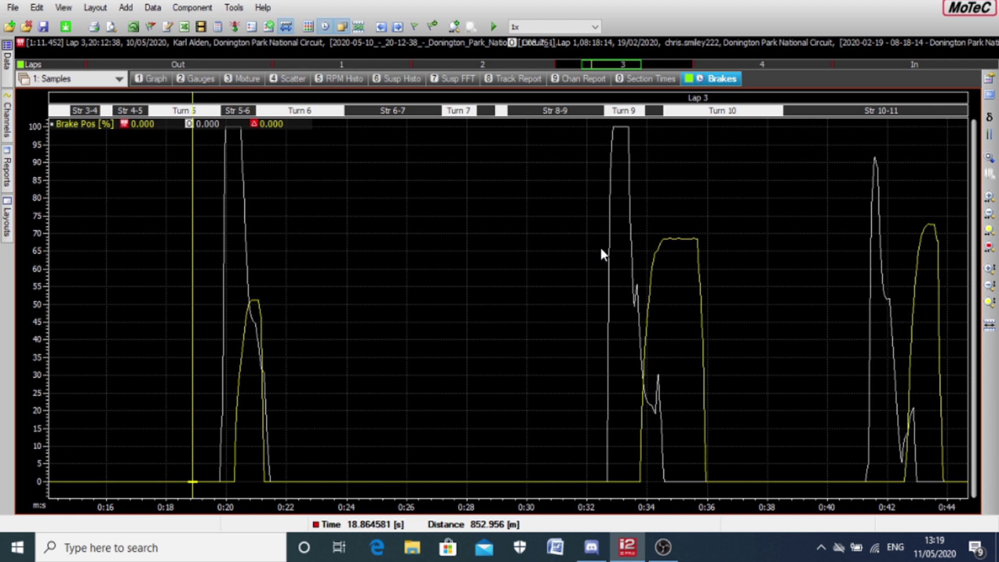
# Step: Trace both laps' brake application forward from Turn 5 to the end of the overlay lap's full-pressure plateau in Str 5-6
pyautogui.press('Right')
pyautogui.press('Right')
pyautogui.press('Right')
pyautogui.press('Right')
pyautogui.press('Right')
pyautogui.press('Right')
pyautogui.press('Right')
pyautogui.press('Right')
pyautogui.press('Right')
pyautogui.press('Right')
pyautogui.press('Right')
pyautogui.press('Right')
pyautogui.press('Right')
pyautogui.press('Right')
pyautogui.press('Right')
pyautogui.press('Right')
pyautogui.press('Right')
pyautogui.press('Right')
pyautogui.press('Right')
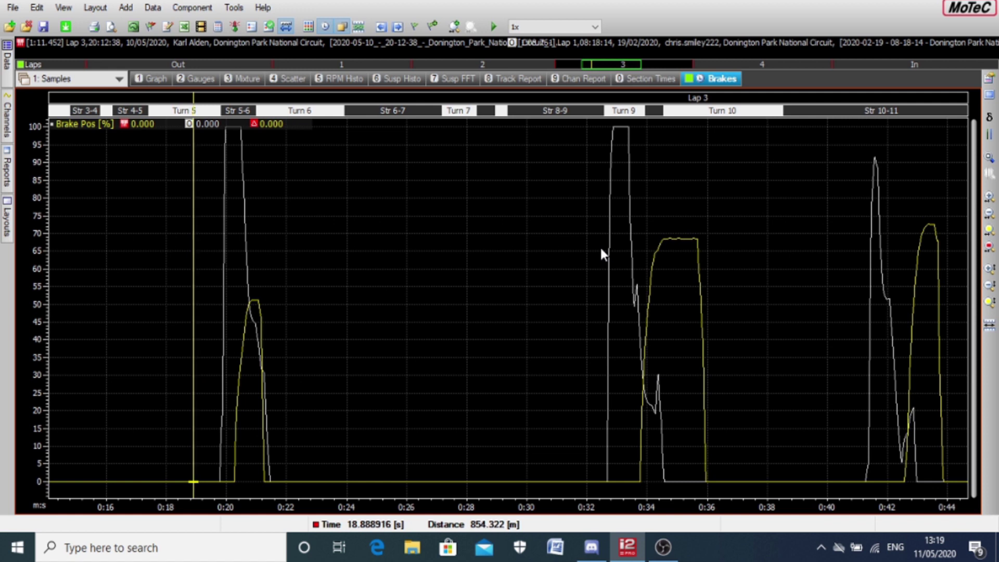
pyautogui.press('Right')
pyautogui.press('Right')
pyautogui.press('Right')
pyautogui.press('Right')
pyautogui.press('Right')
pyautogui.press('Right')
pyautogui.press('Right')
pyautogui.press('Right')
pyautogui.press('Right')
pyautogui.press('Right')
pyautogui.press('Right')
pyautogui.press('Right')
pyautogui.press('Right')
pyautogui.press('Right')
pyautogui.press('Right')
pyautogui.press('Right')
pyautogui.press('Right')
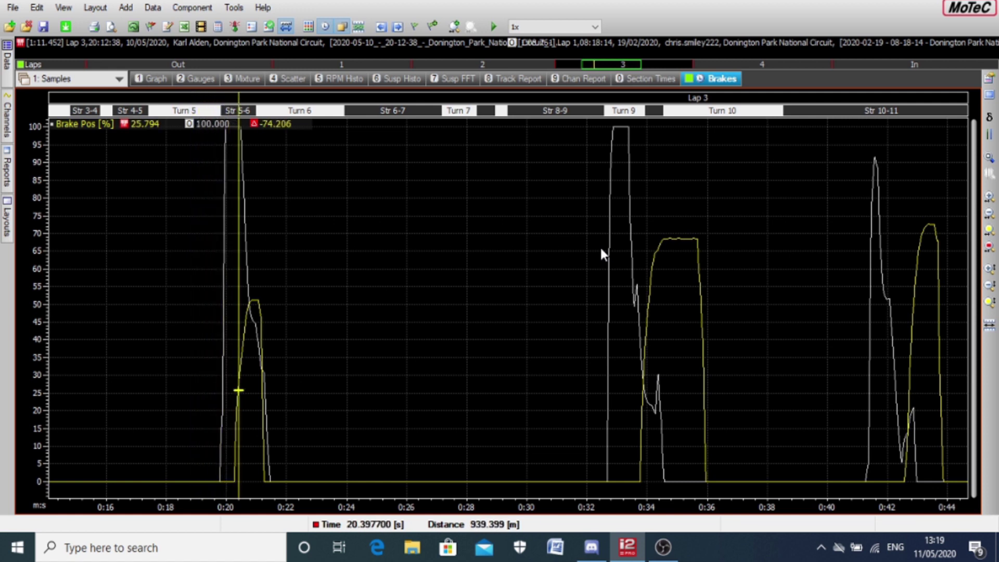